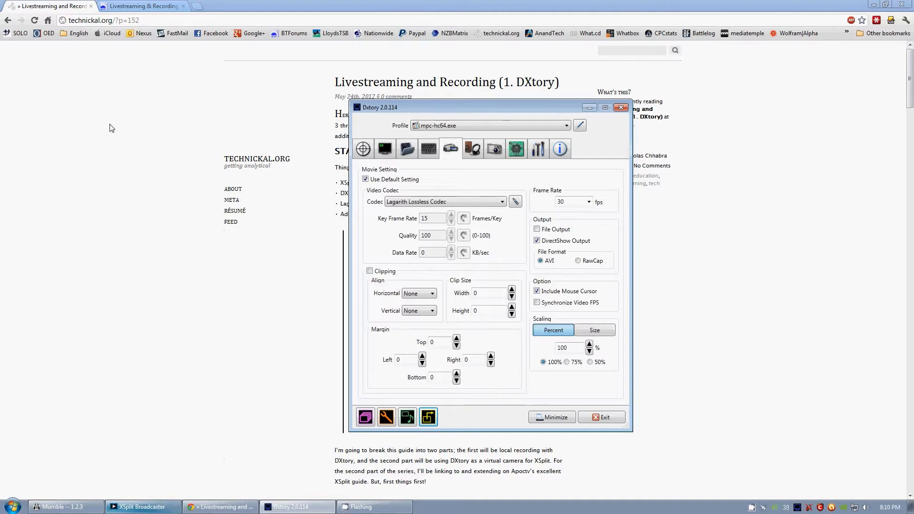
Look over the Livestreaming and Recording DXtory guide on technickal.org and its copy on the bit-tech forums.
left_click(113, 157)
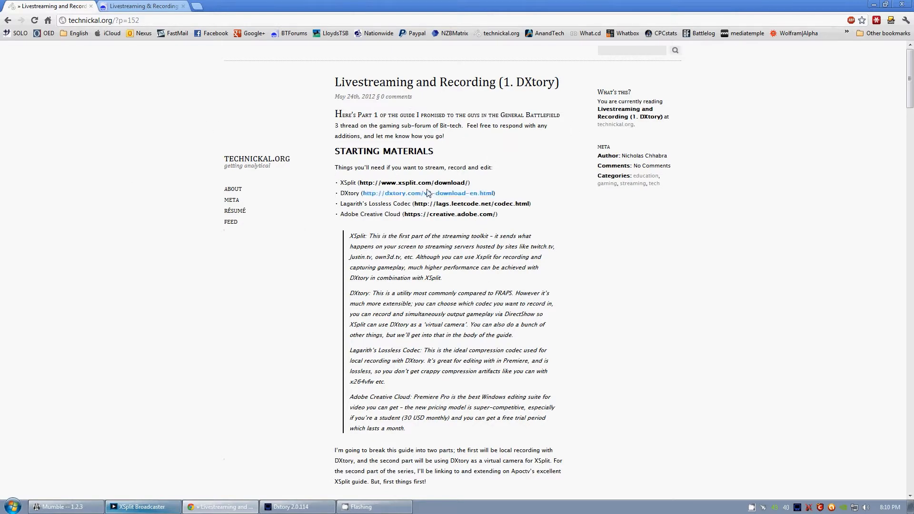
key("ctrl+Tab")
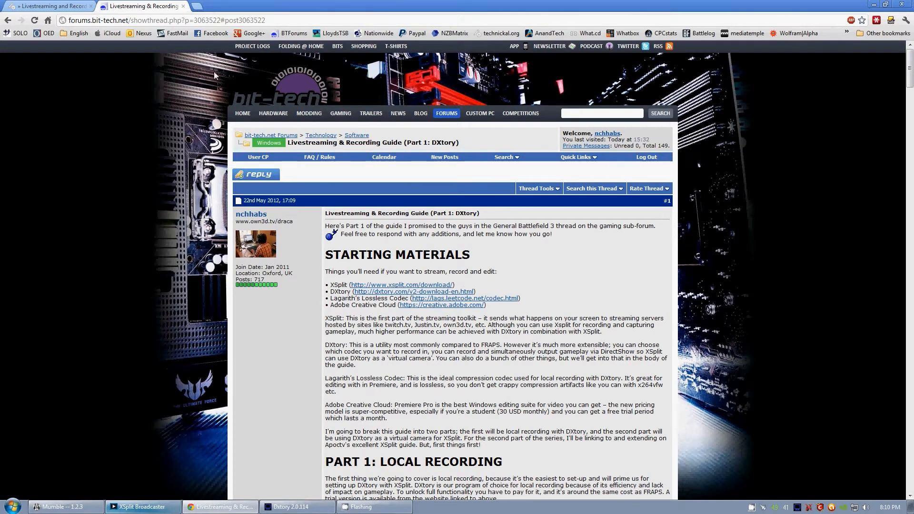
left_click(70, 6)
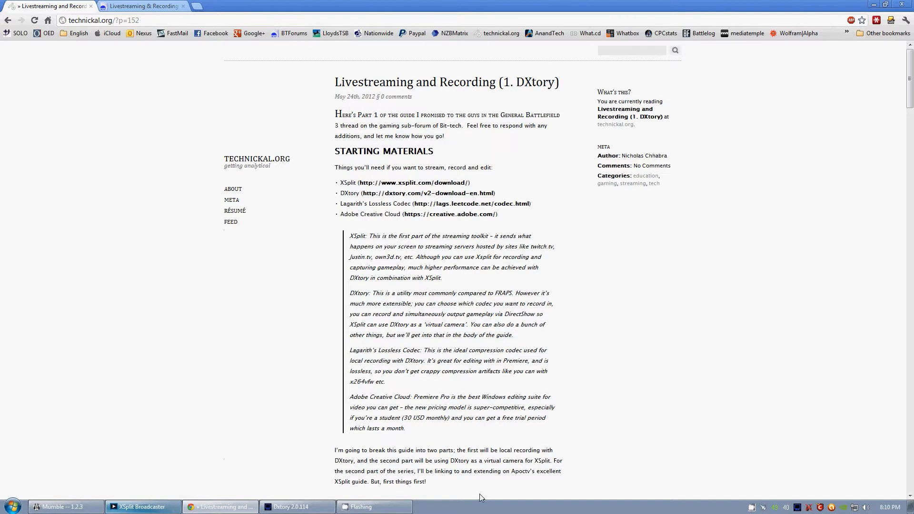
Switch to DXtory and check the File Output and DirectShow Output options in the movie settings.
left_click(304, 508)
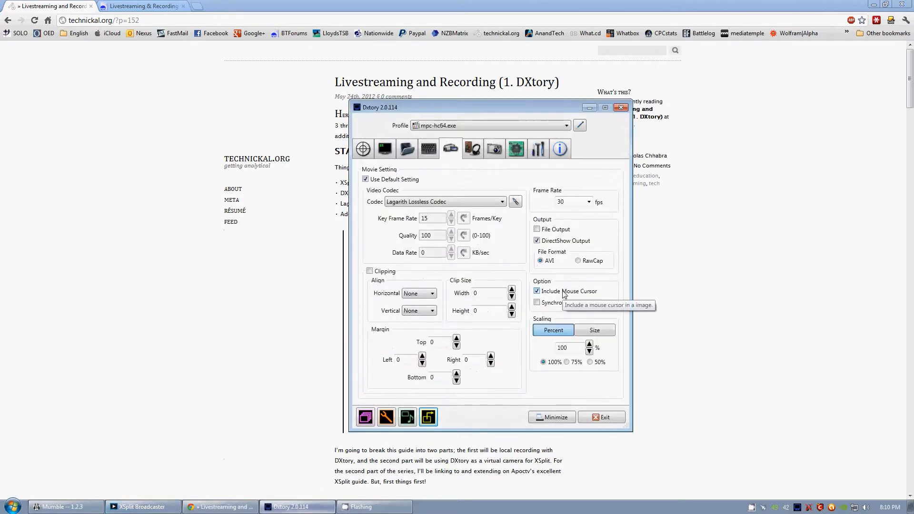
left_click(542, 231)
left_click(541, 231)
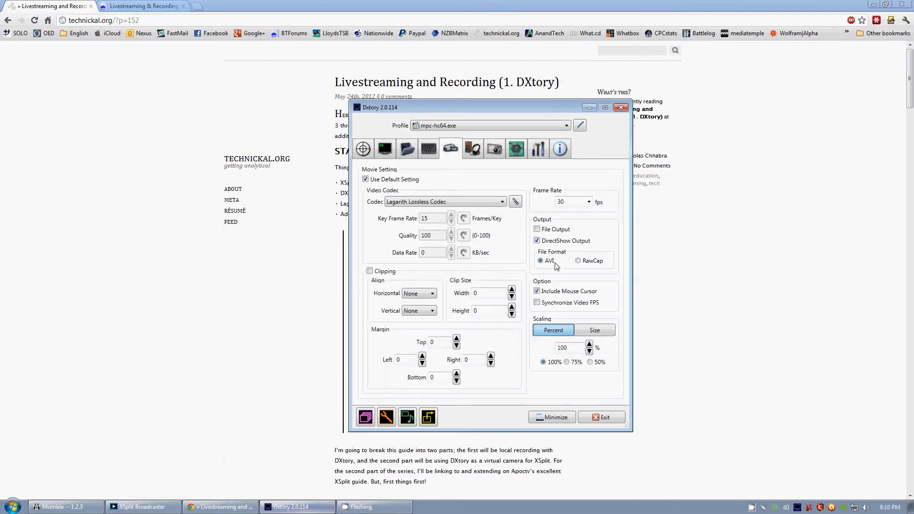
Inspect the Output1 resolution presets, width and height in DXtory's video output settings and close the dialog without changes.
left_click(429, 418)
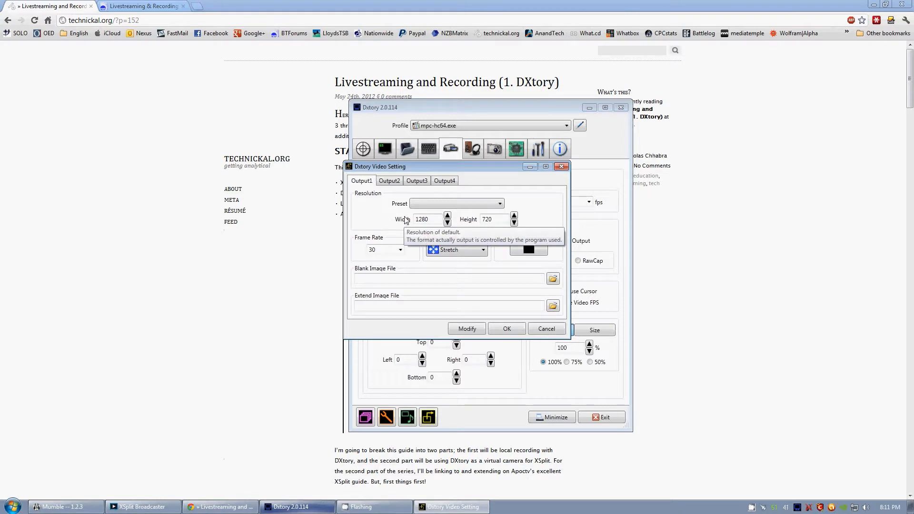
left_click(482, 206)
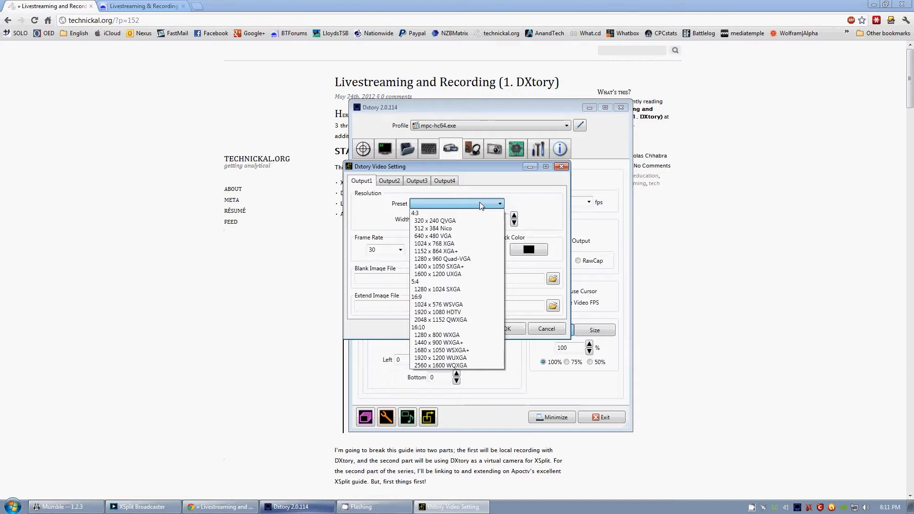
left_click(481, 206)
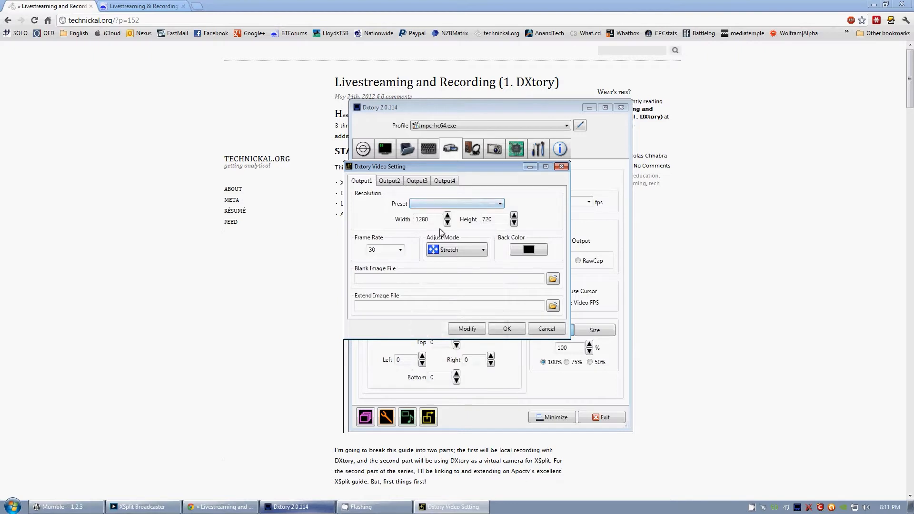
left_click_drag(432, 221, 404, 222)
left_click_drag(500, 221, 465, 221)
left_click(562, 329)
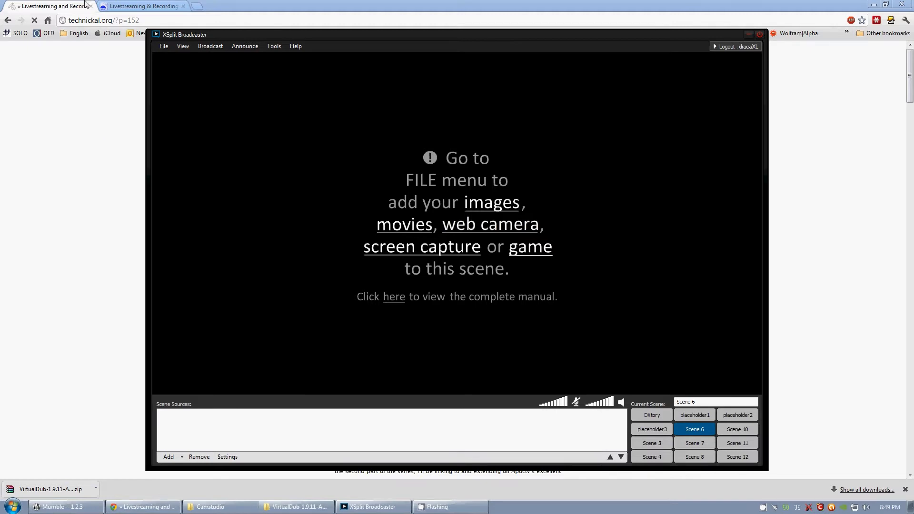
Review the resolution and frame rate options available for the view in XSplit Broadcaster.
left_click(185, 48)
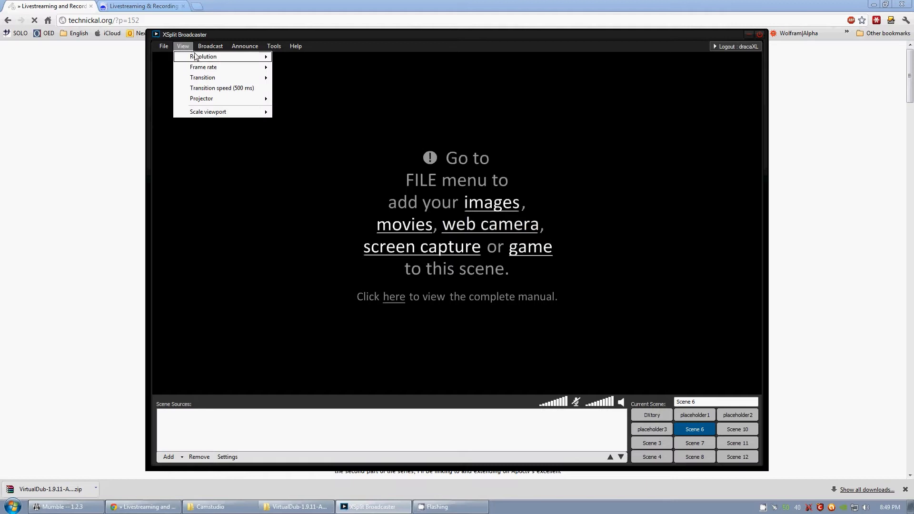
mouse_move(200, 58)
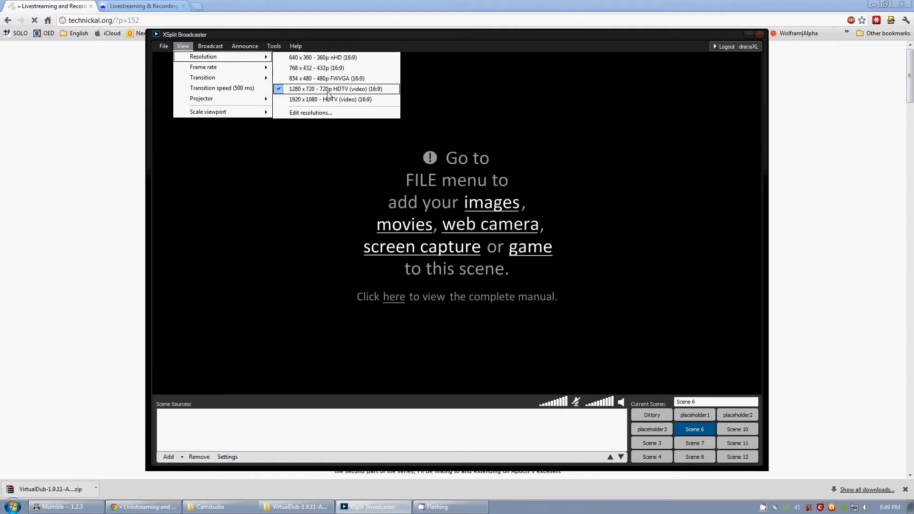
mouse_move(242, 72)
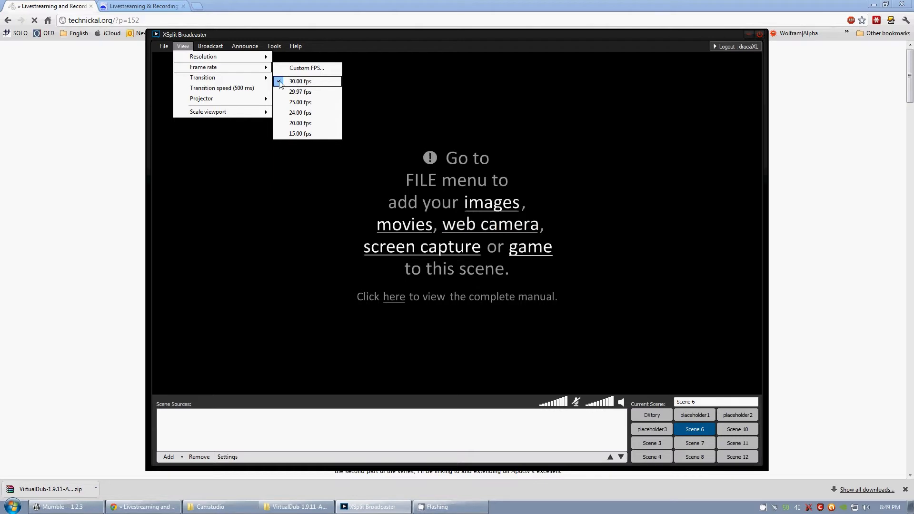
Try scaling the viewport to 60% and restore it to its actual size.
mouse_move(230, 118)
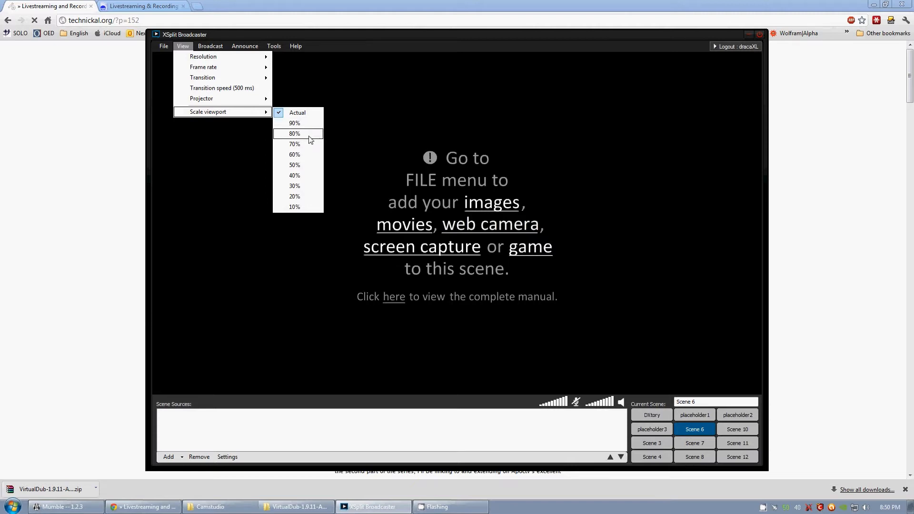
left_click(295, 154)
left_click(305, 115)
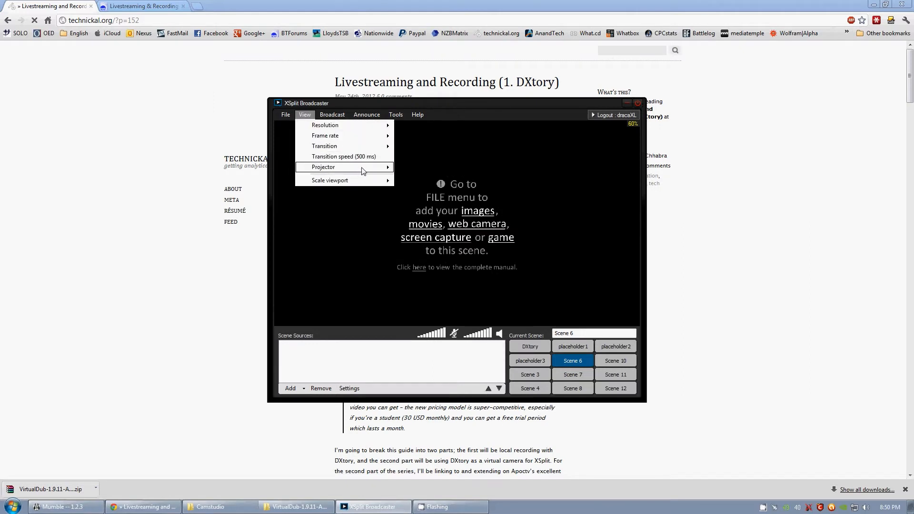
mouse_move(364, 170)
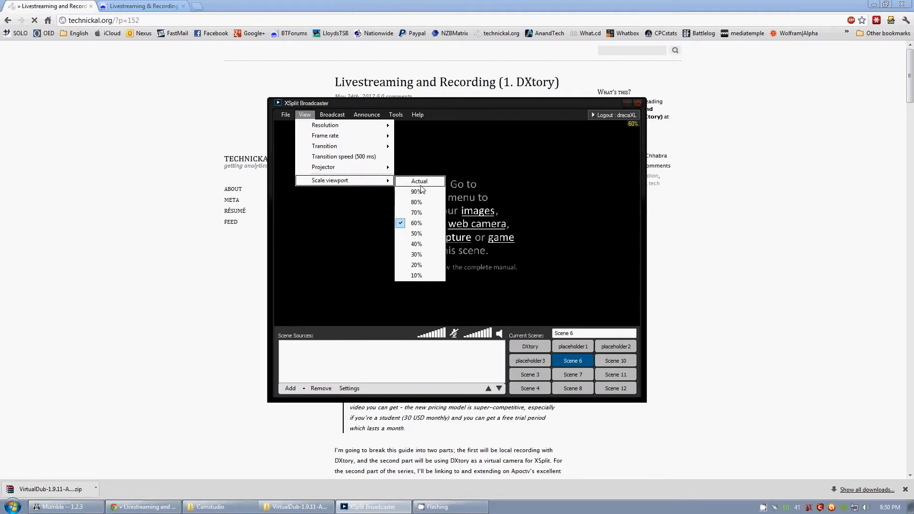
left_click(420, 198)
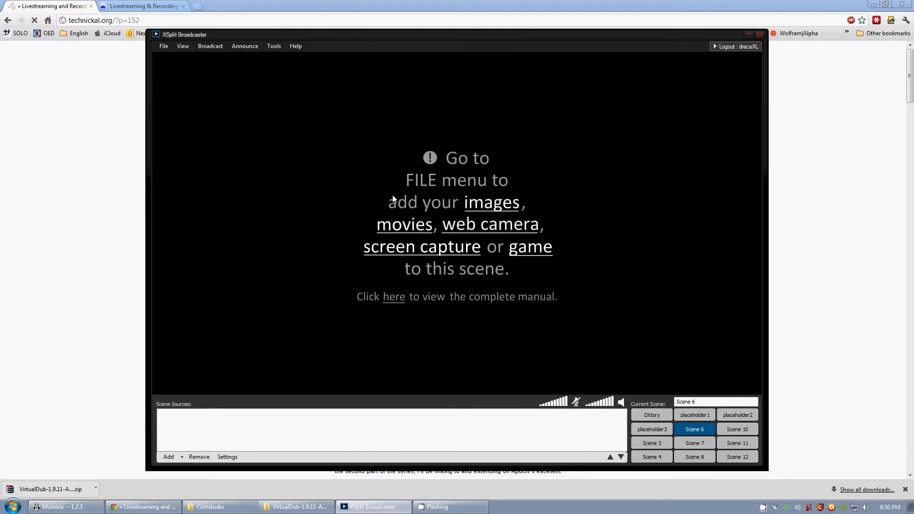
Open the general settings and review the recordings location and the streaming services that can be added as channels.
left_click(273, 48)
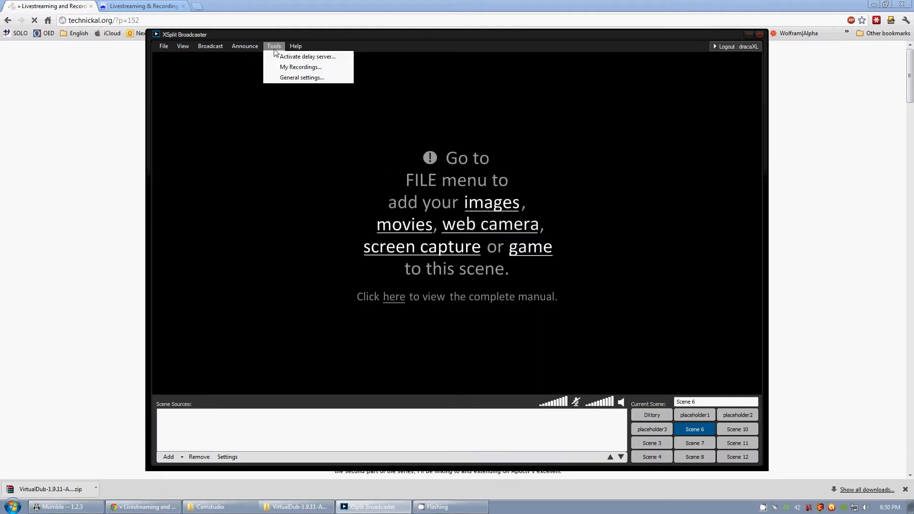
left_click(284, 76)
left_click(393, 188)
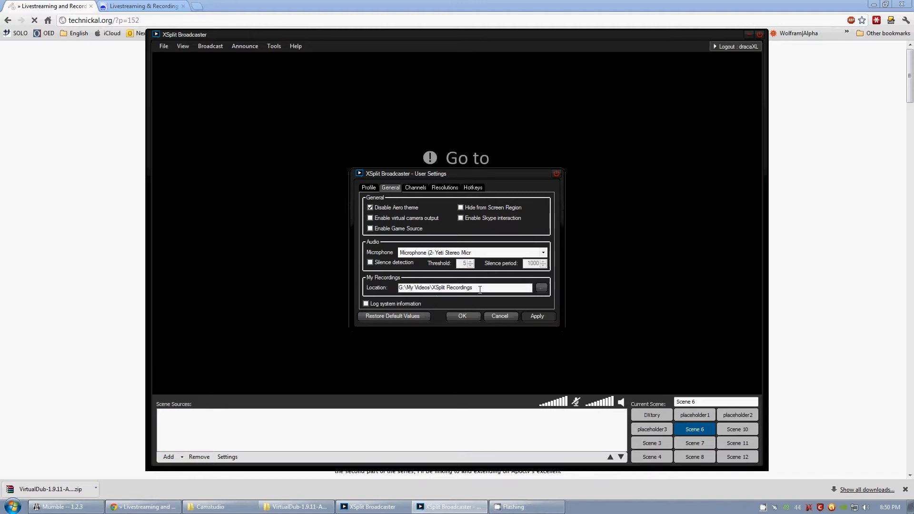
left_click(414, 188)
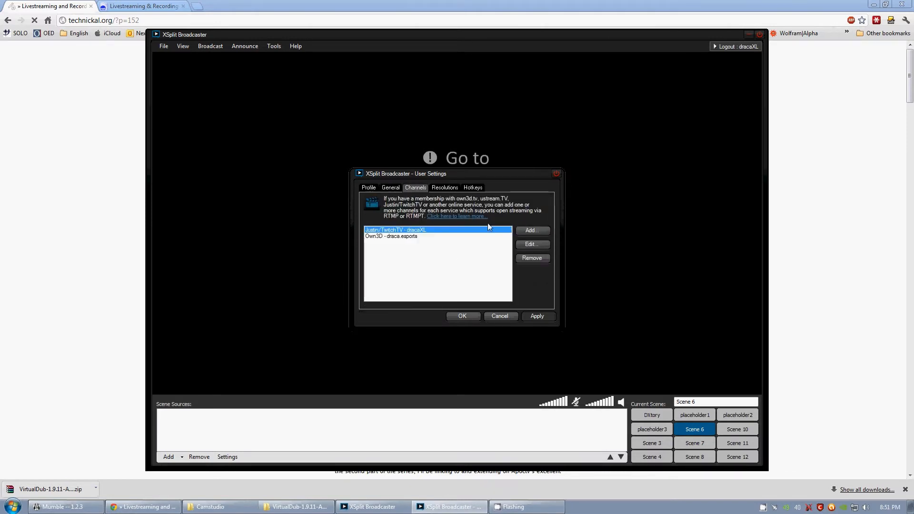
left_click(532, 230)
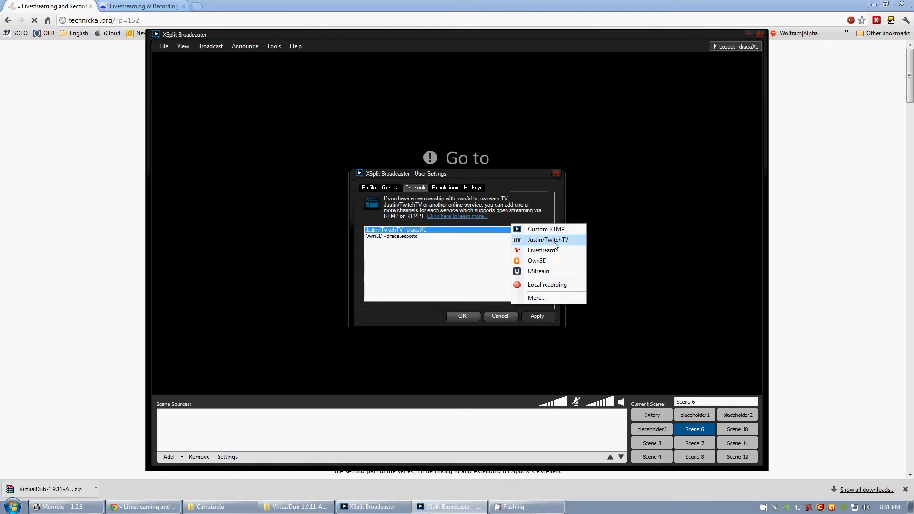
left_click(428, 273)
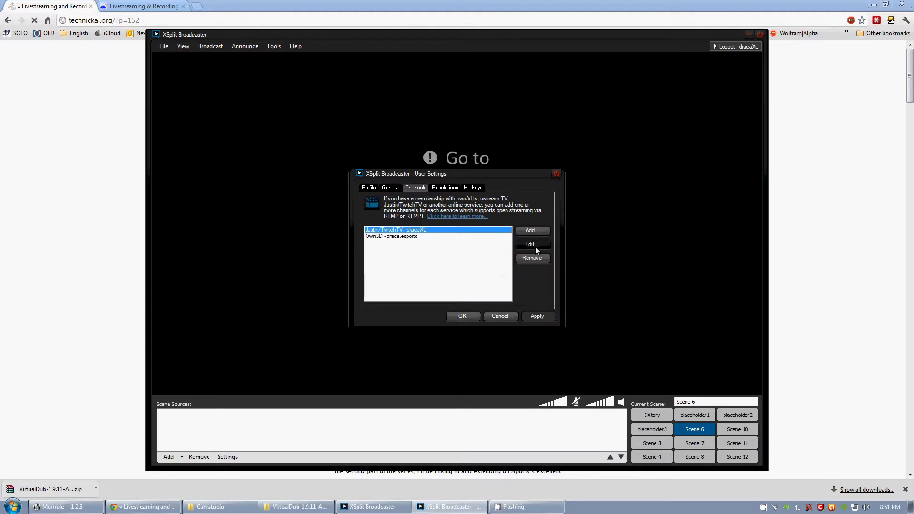
Open the properties of the existing Justin/TwitchTV channel and view its channel selection.
double_click(404, 231)
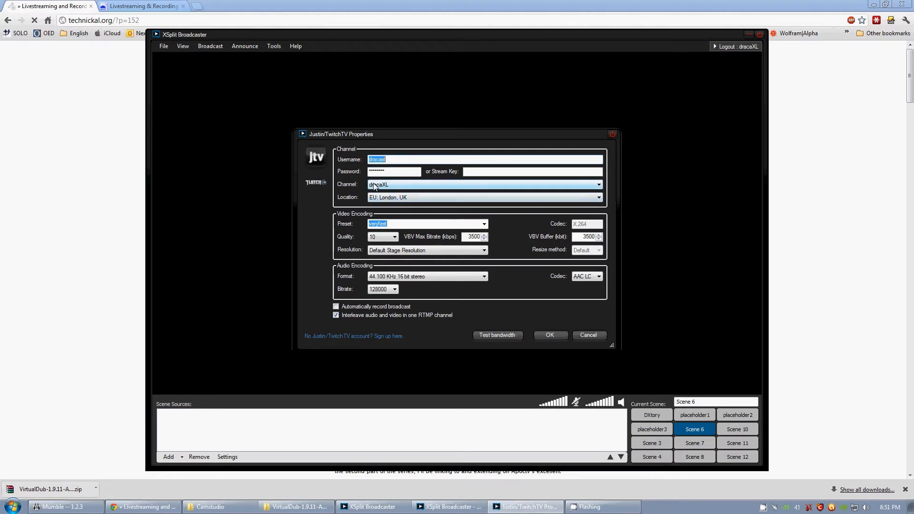
left_click(479, 185)
left_click(479, 187)
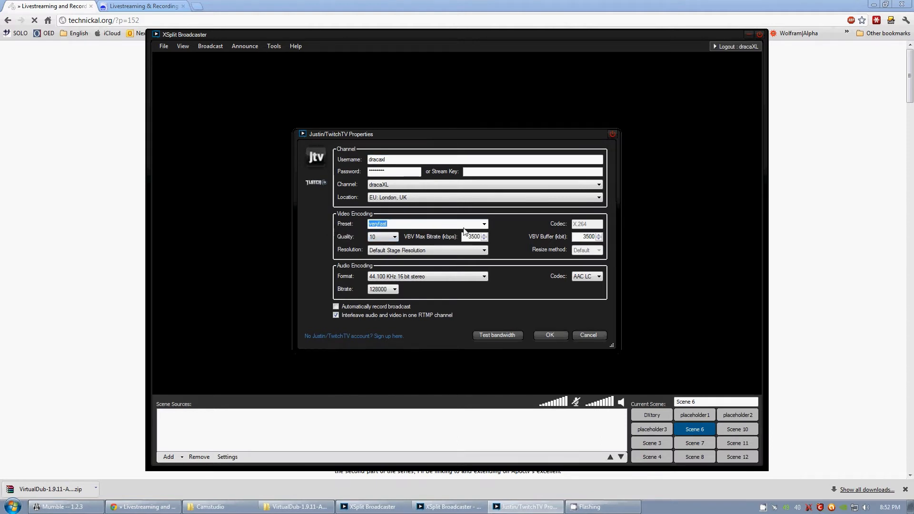
Examine the video encoding presets available for the Justin/TwitchTV channel.
left_click(484, 225)
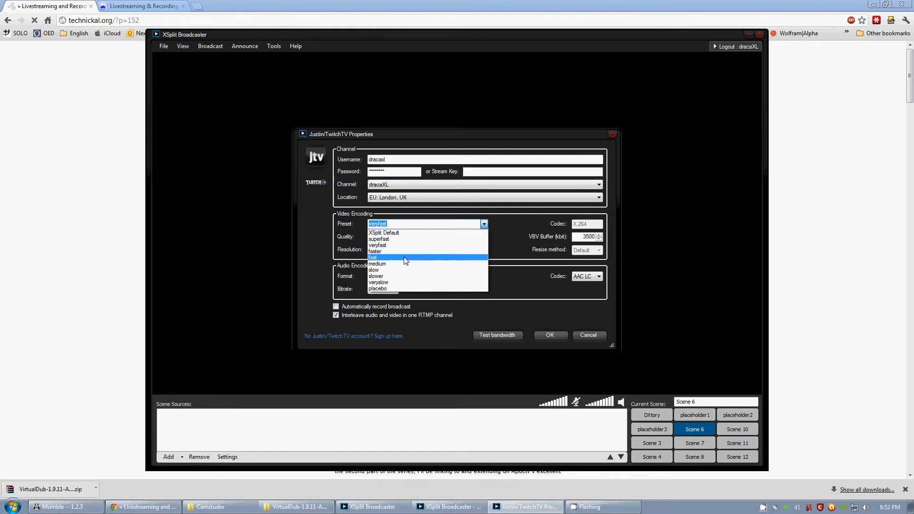
left_click(484, 224)
left_click(483, 227)
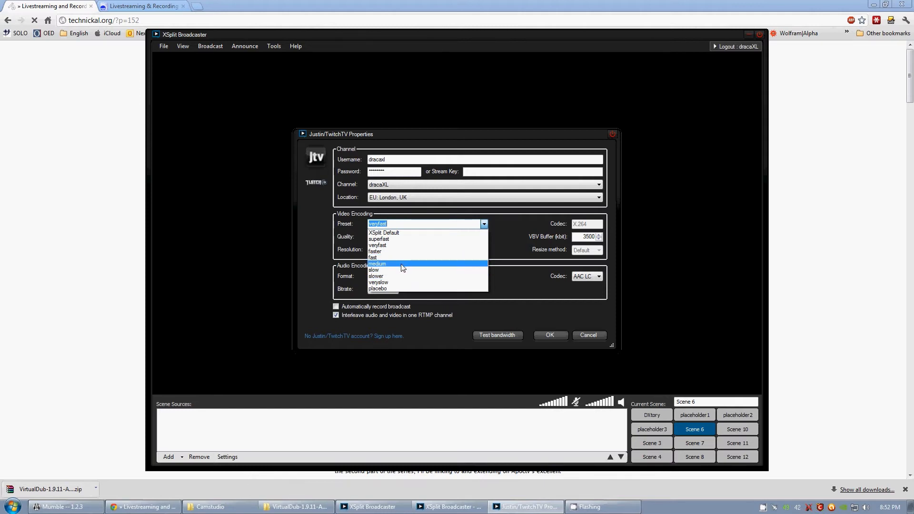
left_click(490, 222)
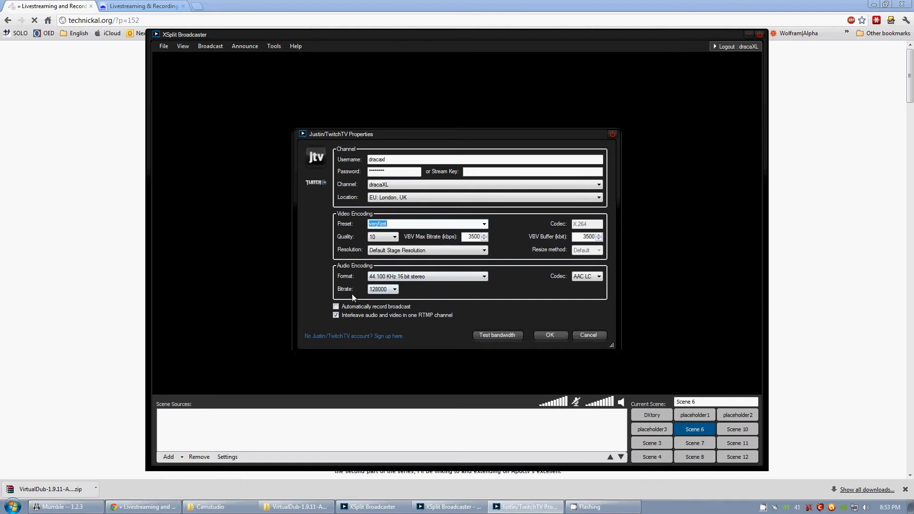
Examine the audio encoding bitrate and codec choices for the Justin/TwitchTV channel.
left_click(378, 290)
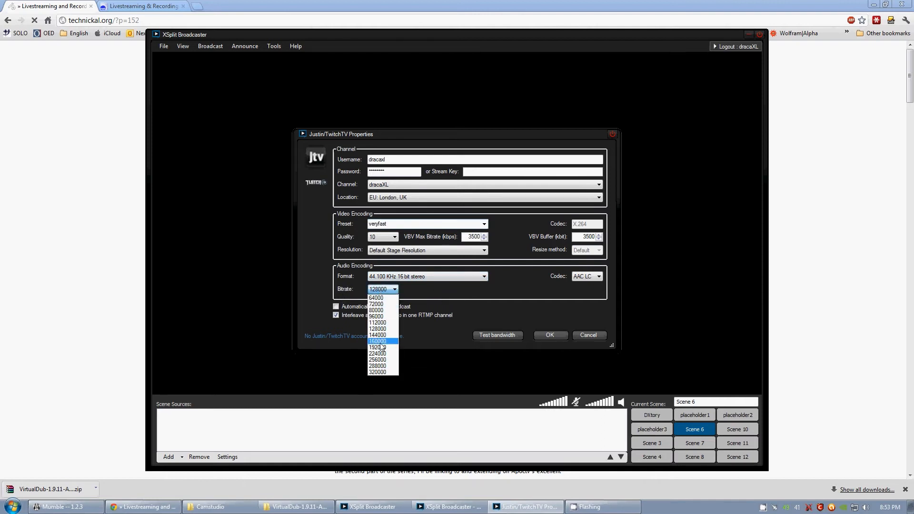
left_click(385, 289)
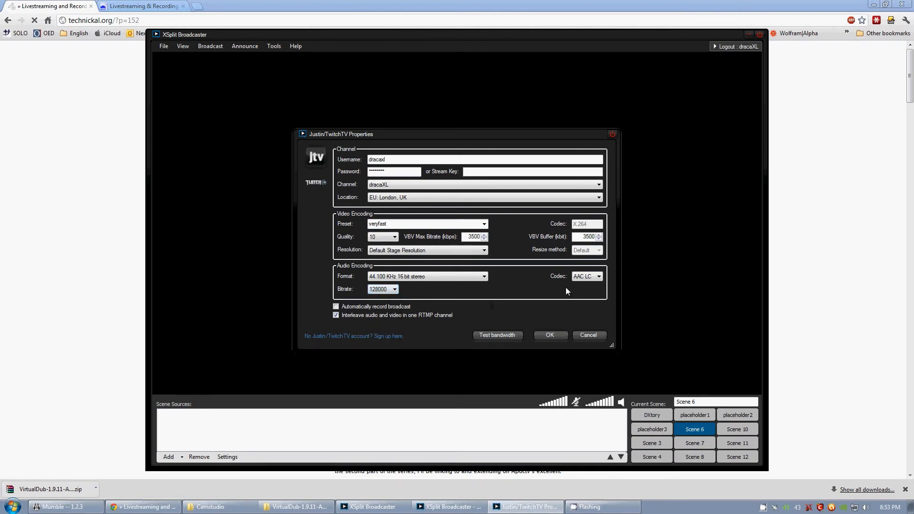
left_click(591, 276)
Start a bandwidth test for the Justin/TwitchTV channel, stop it and close the tester.
left_click(493, 338)
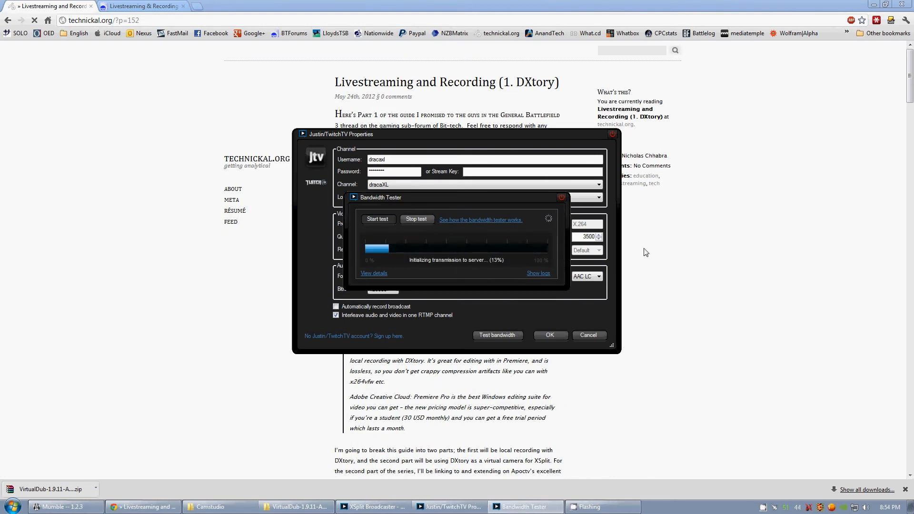
left_click(429, 219)
left_click(561, 198)
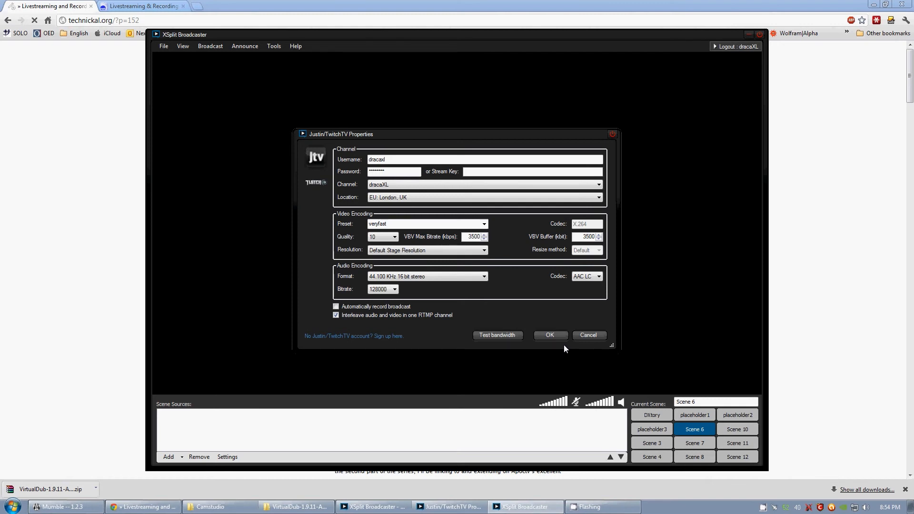
Cancel the channel properties, view the scene-switching hotkeys and leave the user settings without changes.
left_click(580, 335)
left_click(473, 187)
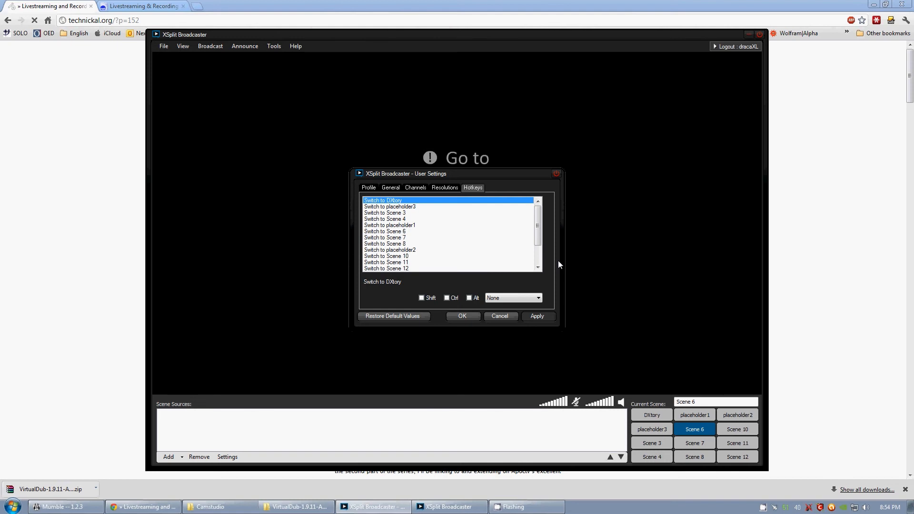
left_click(503, 318)
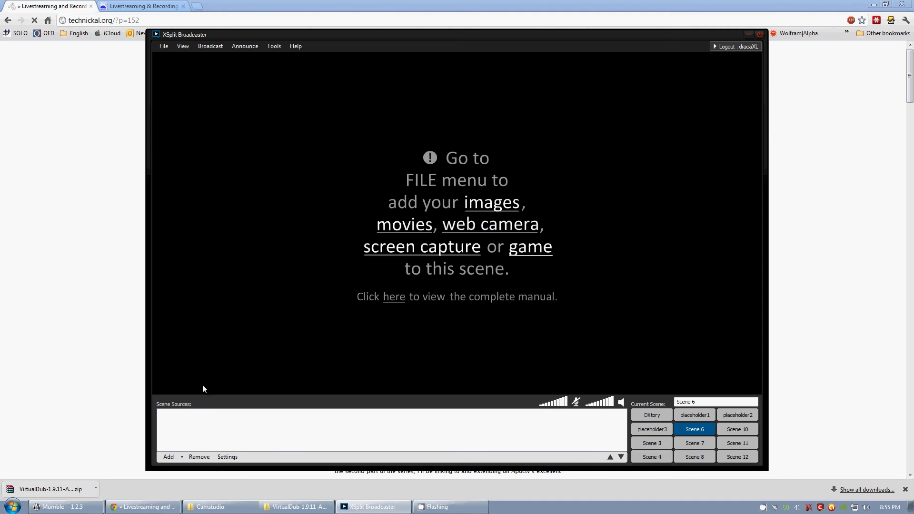
Add Dxtory Video 1 as a camera source to Scene 6.
left_click(182, 457)
left_click(215, 431)
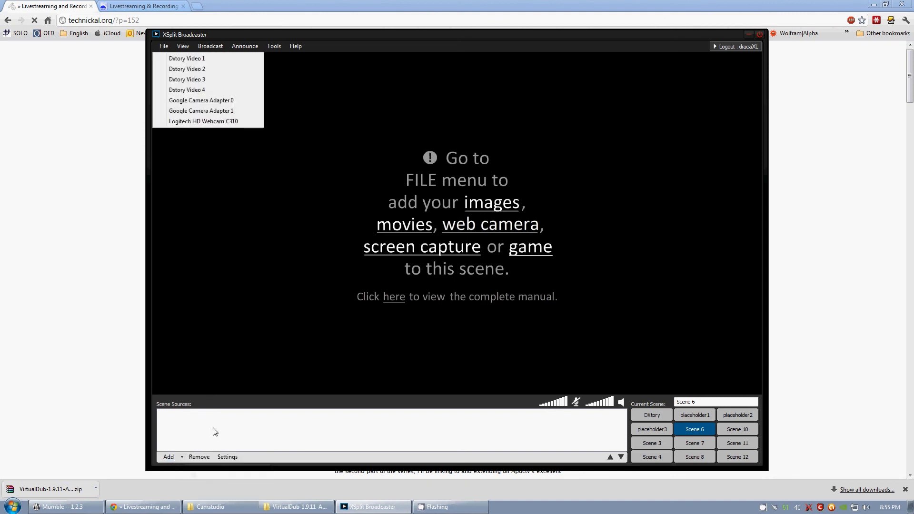
left_click(206, 61)
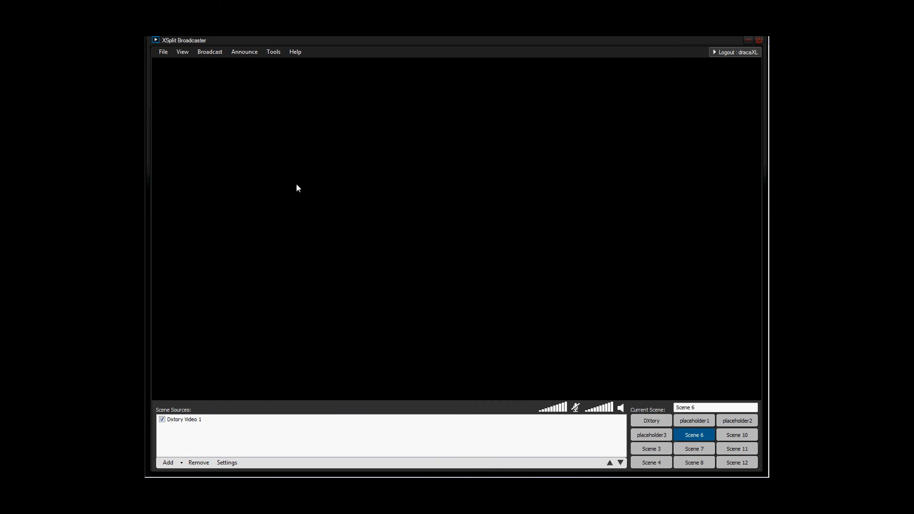
View the channels and local recording option available for broadcasting, without starting a stream.
left_click(211, 53)
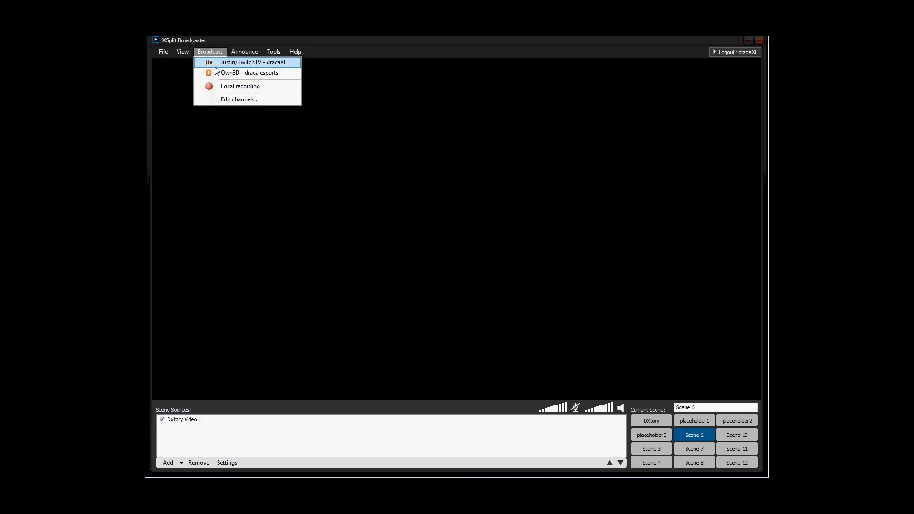
left_click(213, 54)
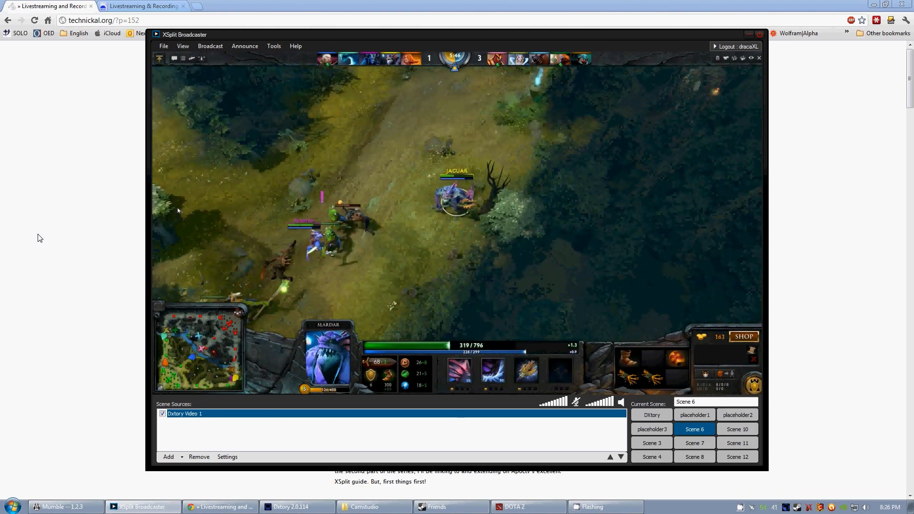
left_click(210, 45)
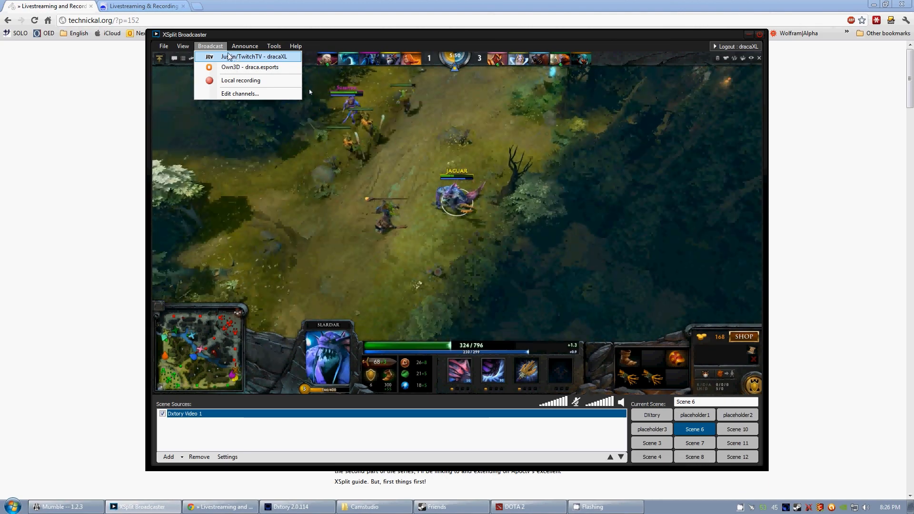
left_click(212, 47)
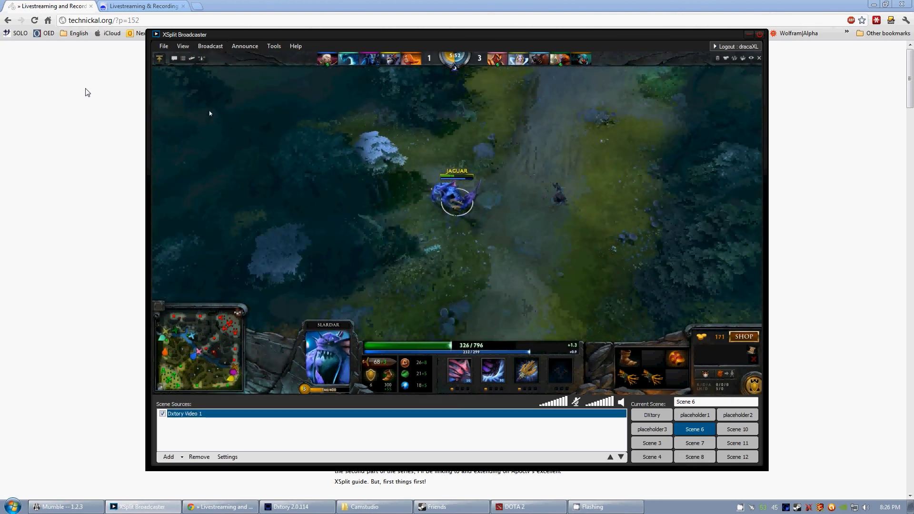